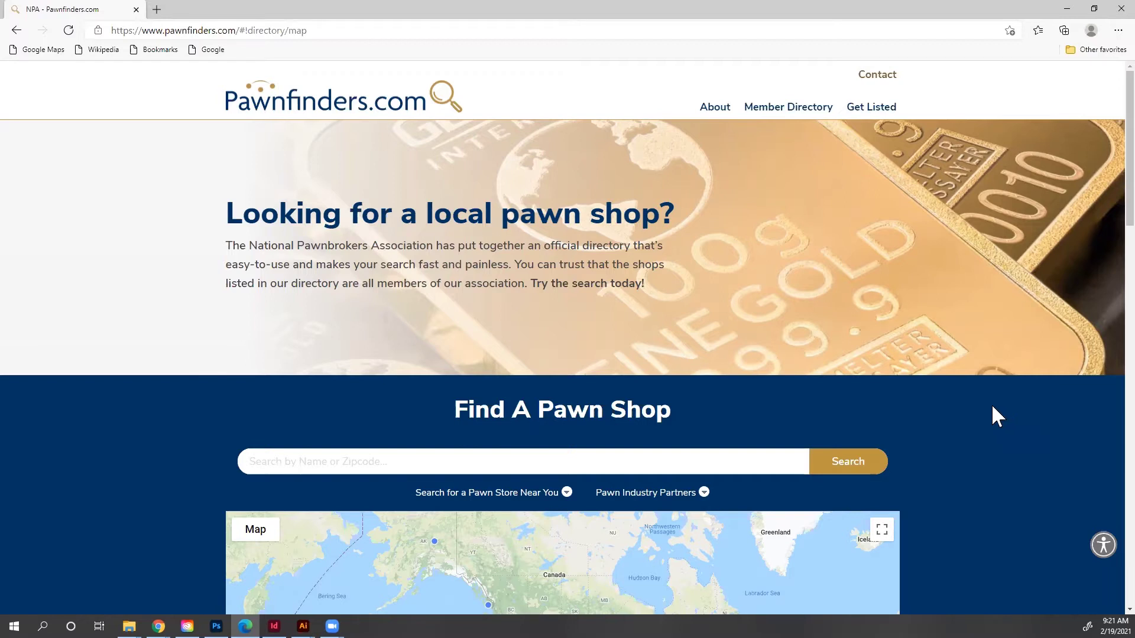
Step: Browse the Find A Pawn Shop map clusters, showing Ken's Loans and the four-shop eastern cluster
scroll(984, 418, down, 4)
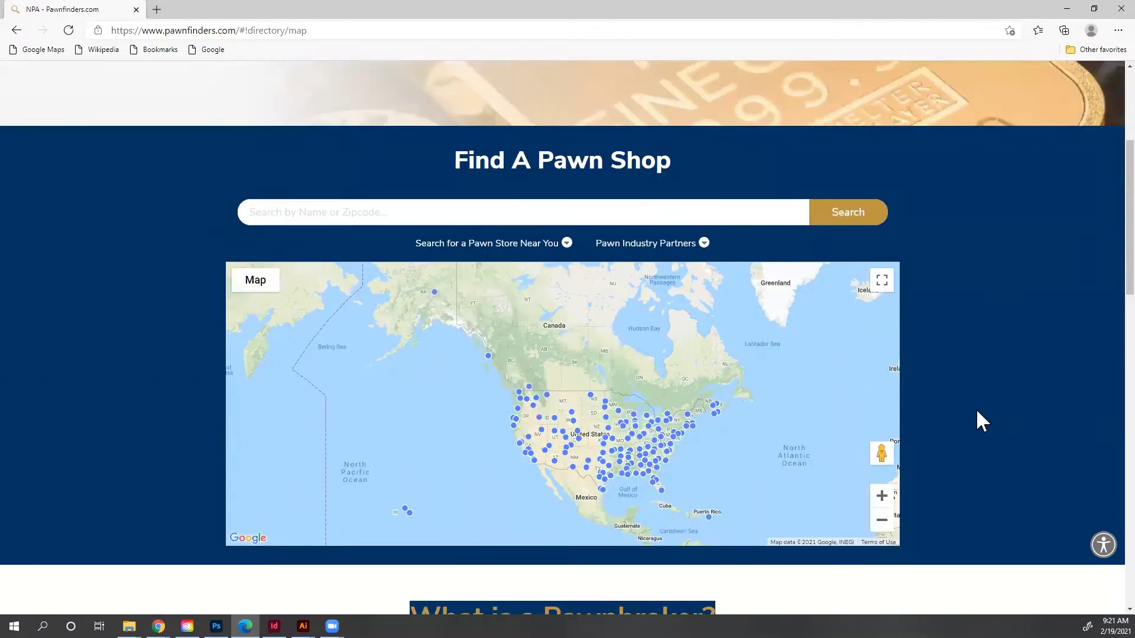
click(665, 464)
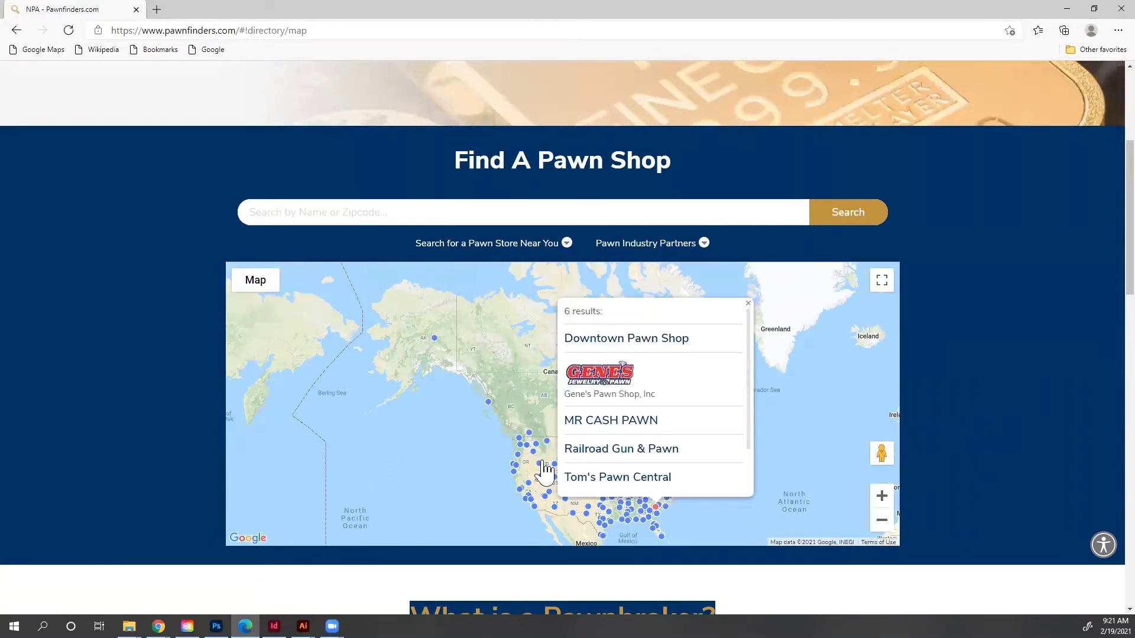
click(539, 466)
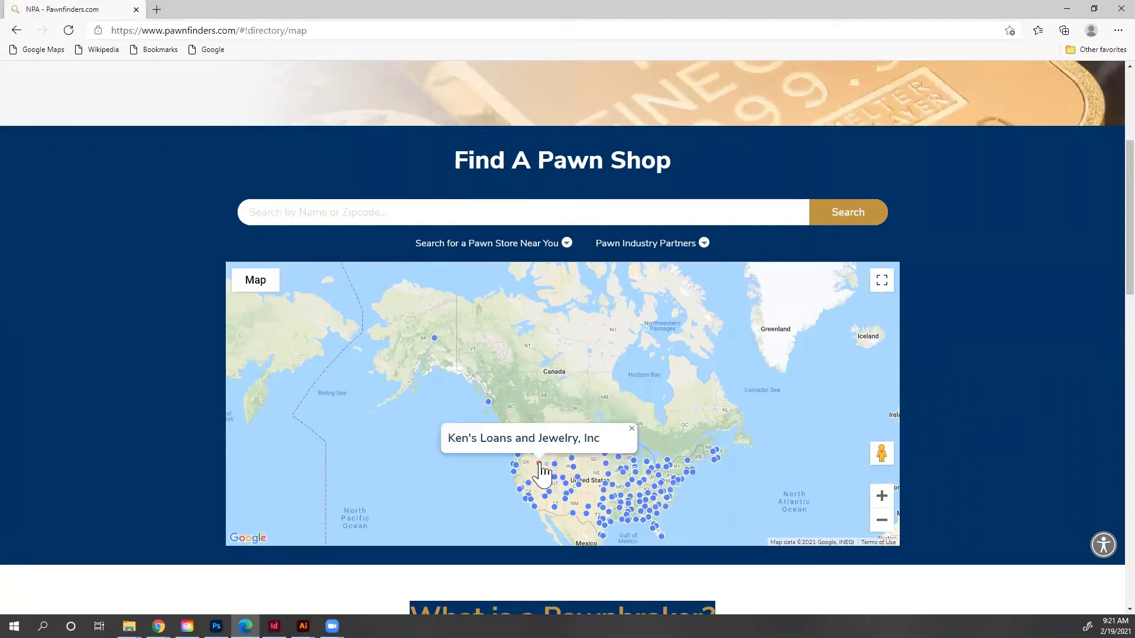
click(667, 466)
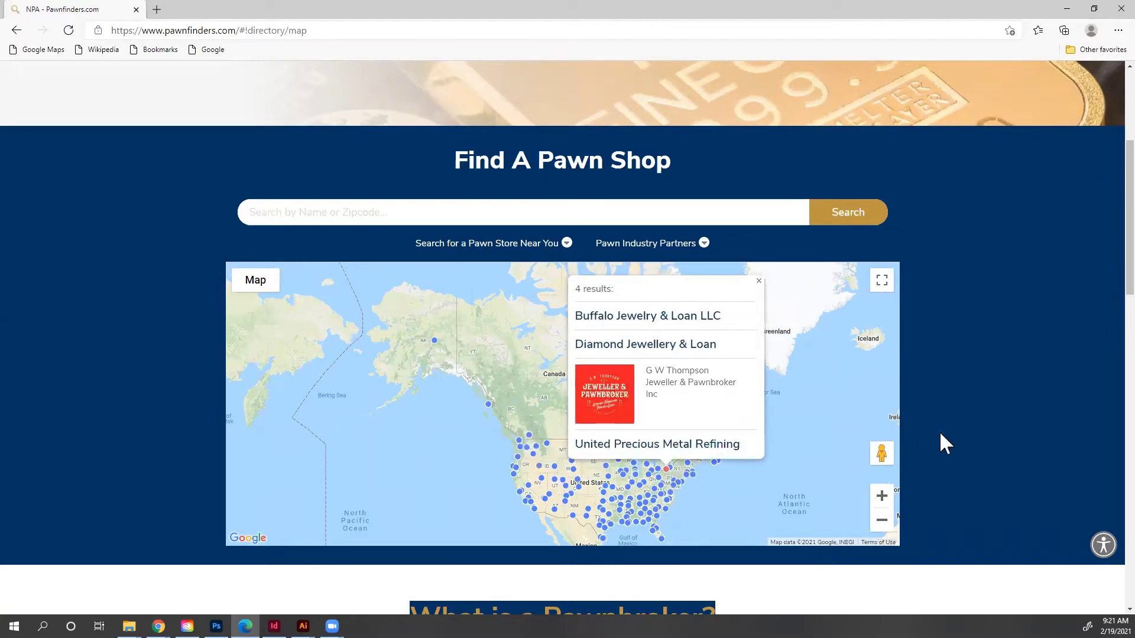
Step: Go to the Manage My Listing sign-in page from the Get Listed menu
scroll(945, 443, up, 4)
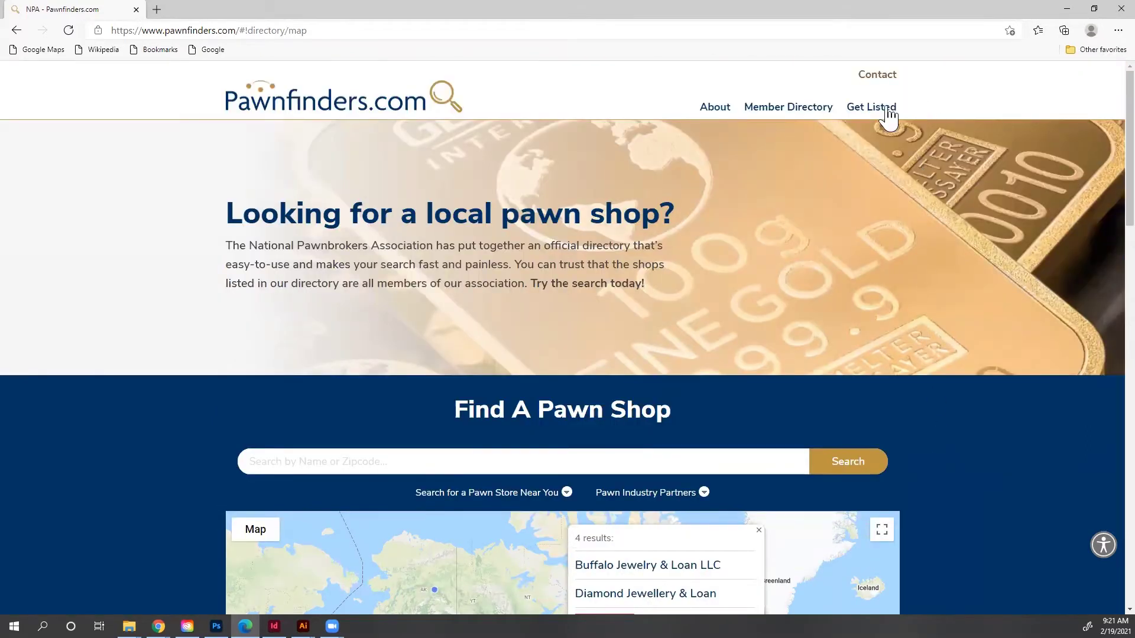
mouse_move(888, 109)
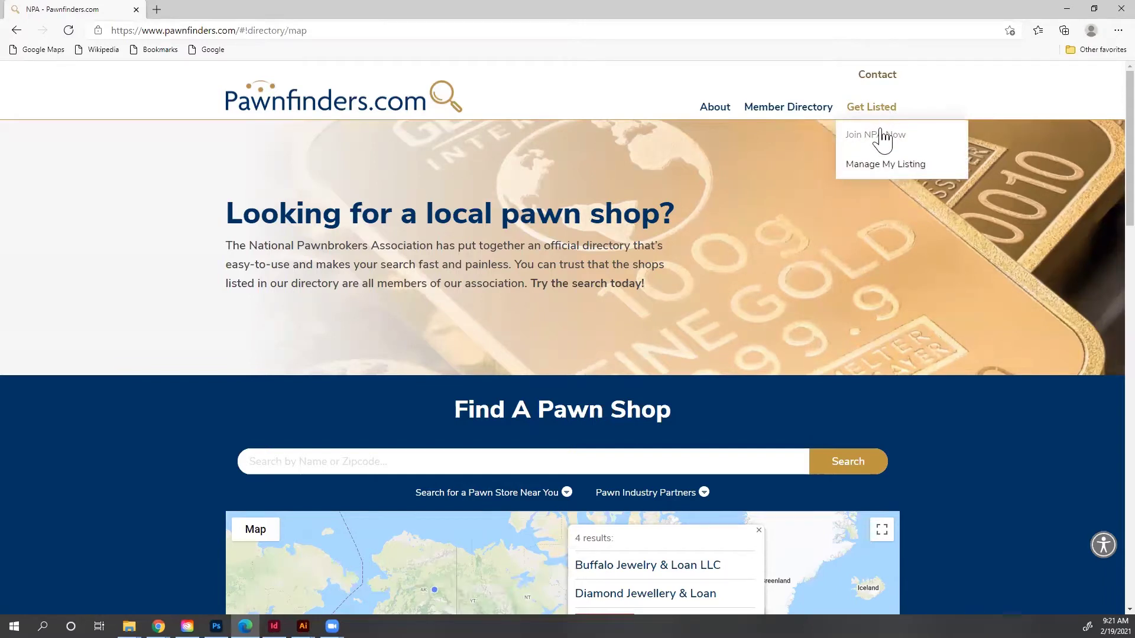
click(860, 167)
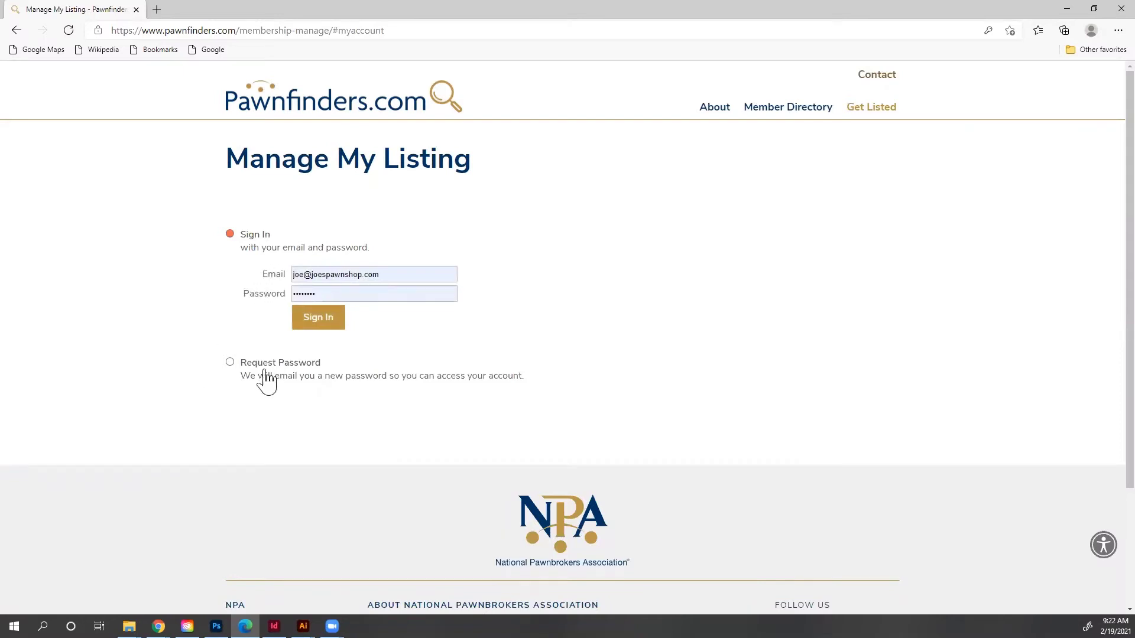
Step: Sign in with the prefilled account and switch to the listing's Profile section
click(298, 315)
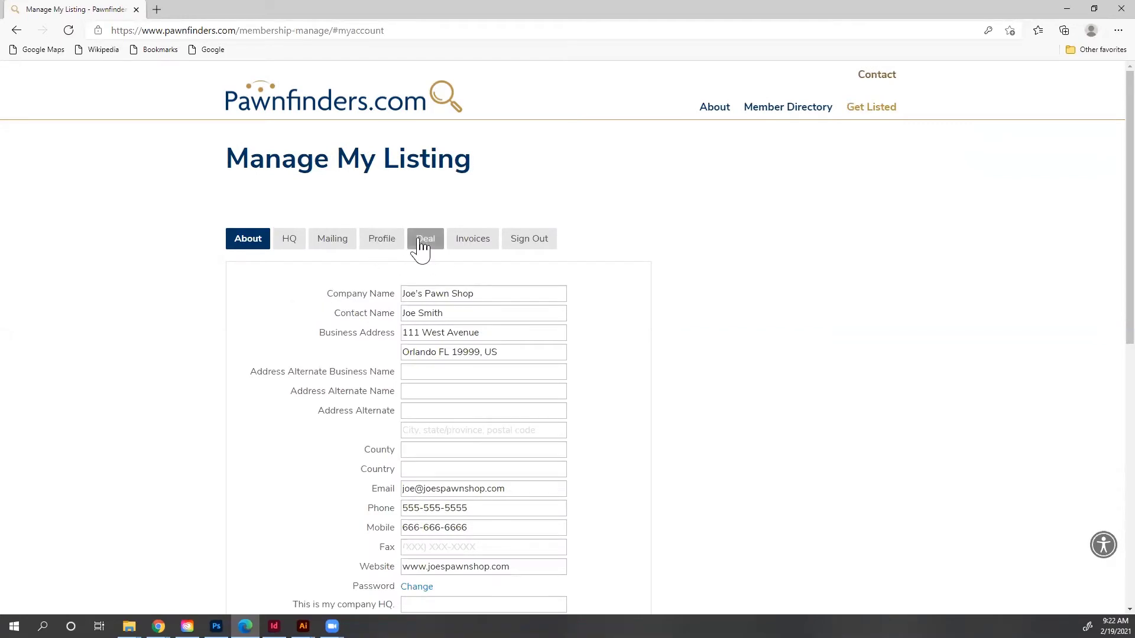
click(380, 243)
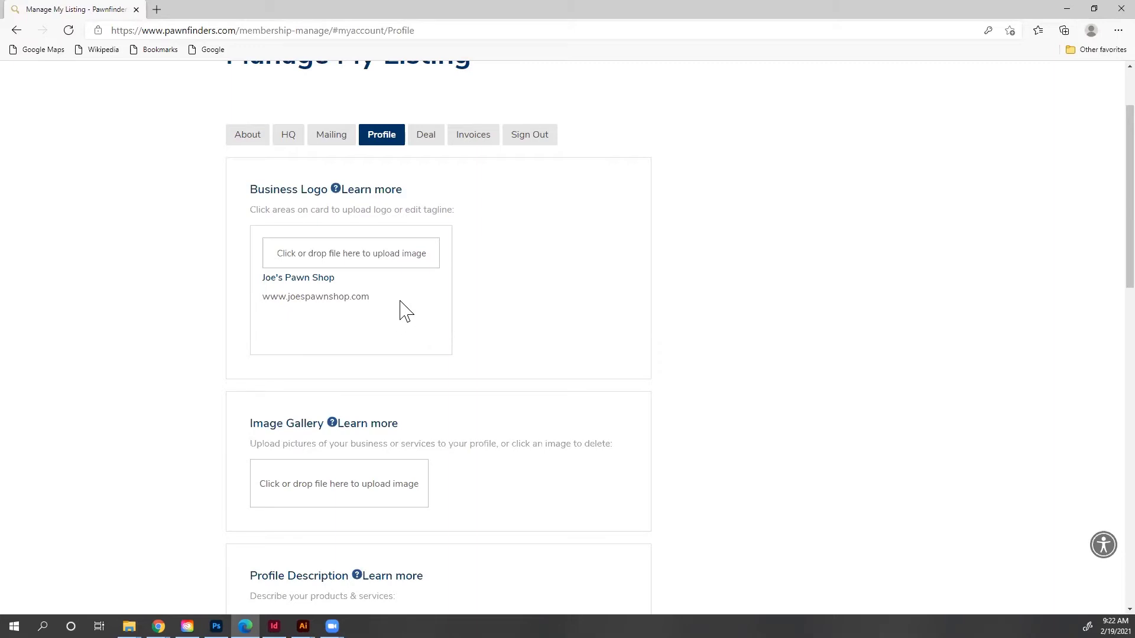
Step: Upload JOES PAWN.jpg as the listing's business logo
click(399, 256)
click(389, 256)
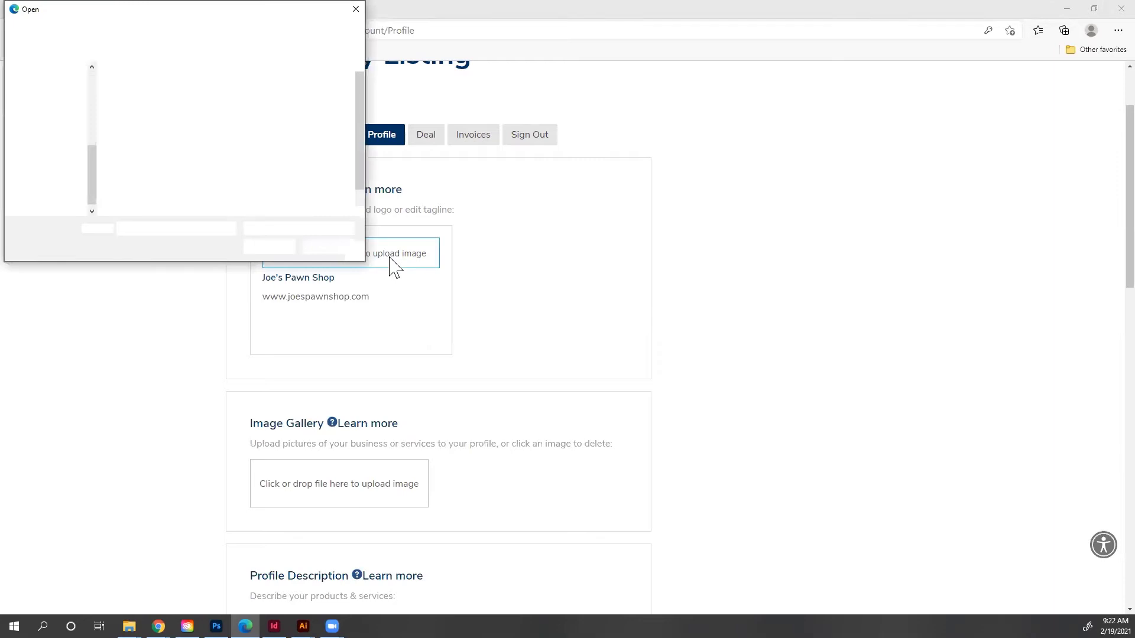
click(215, 177)
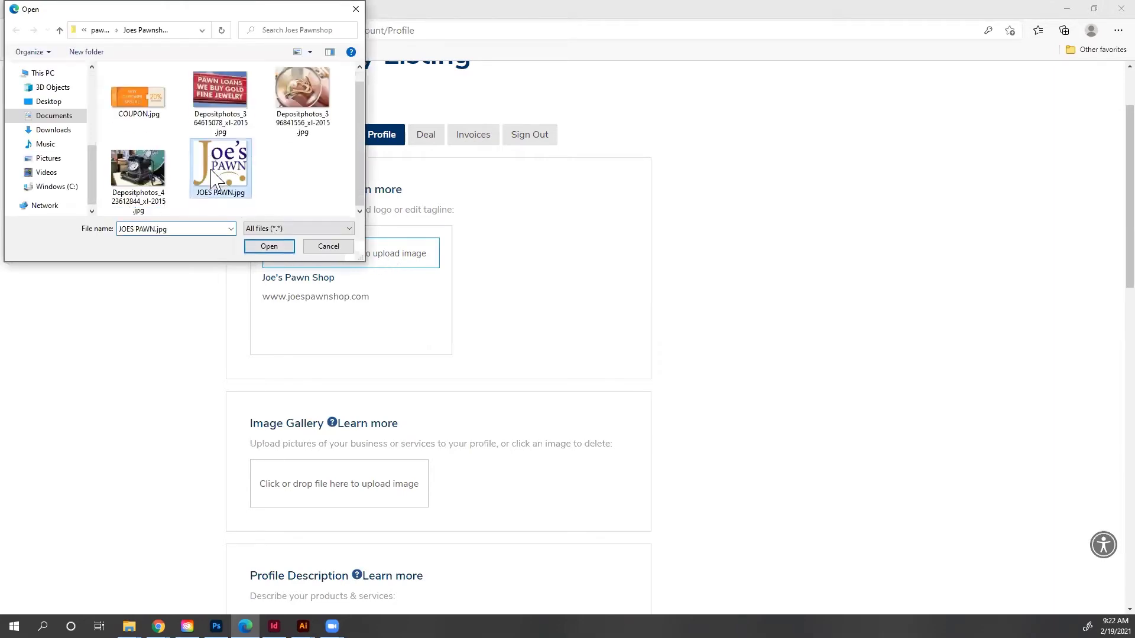
click(263, 249)
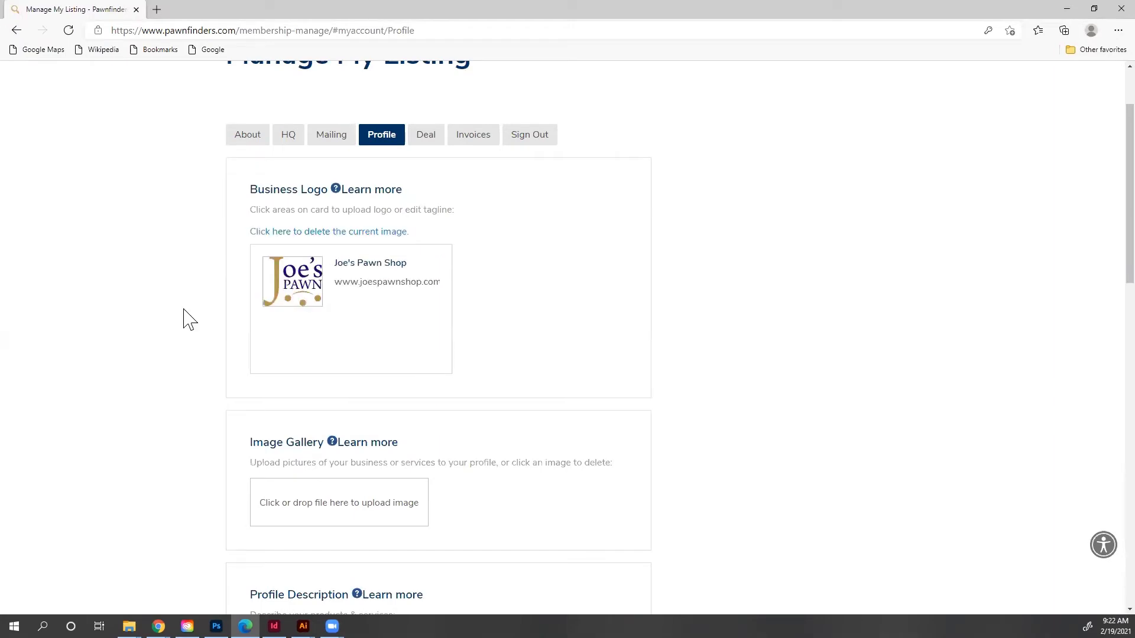
scroll(183, 309, down, 3)
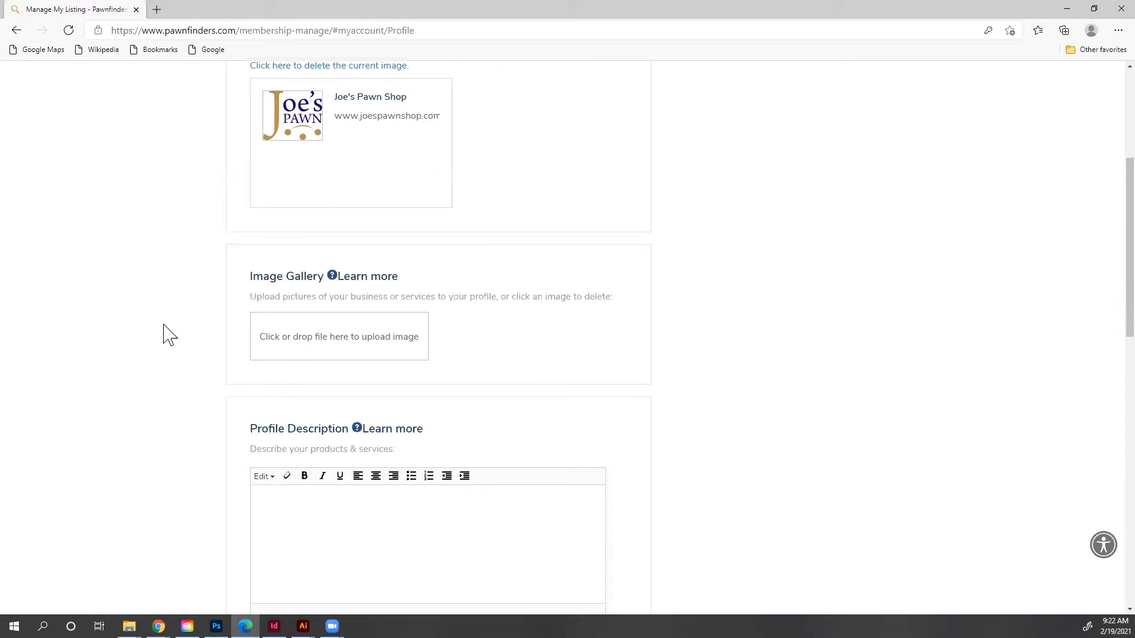
Step: Add the pawn loans sign photo and the gold ring photo to the image gallery
click(390, 349)
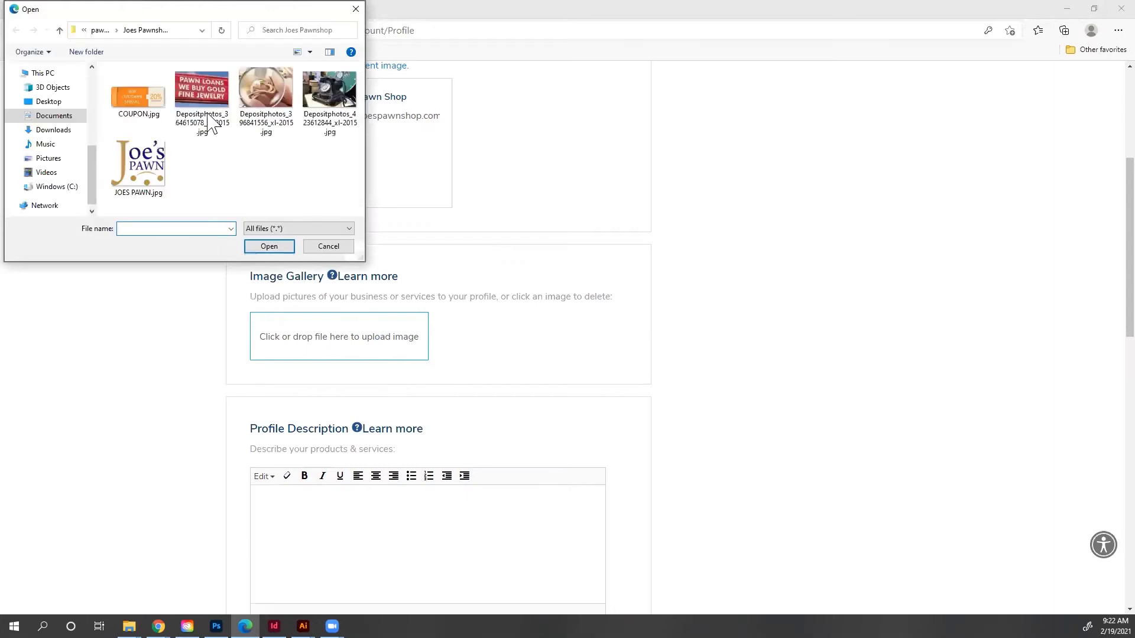
click(211, 121)
click(269, 247)
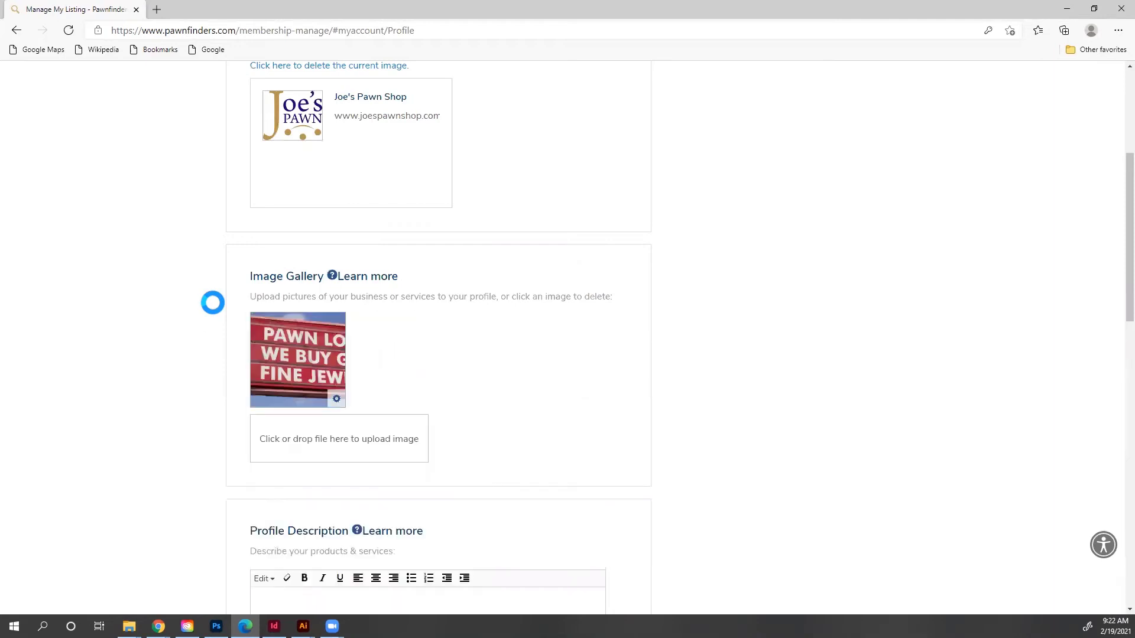
click(337, 446)
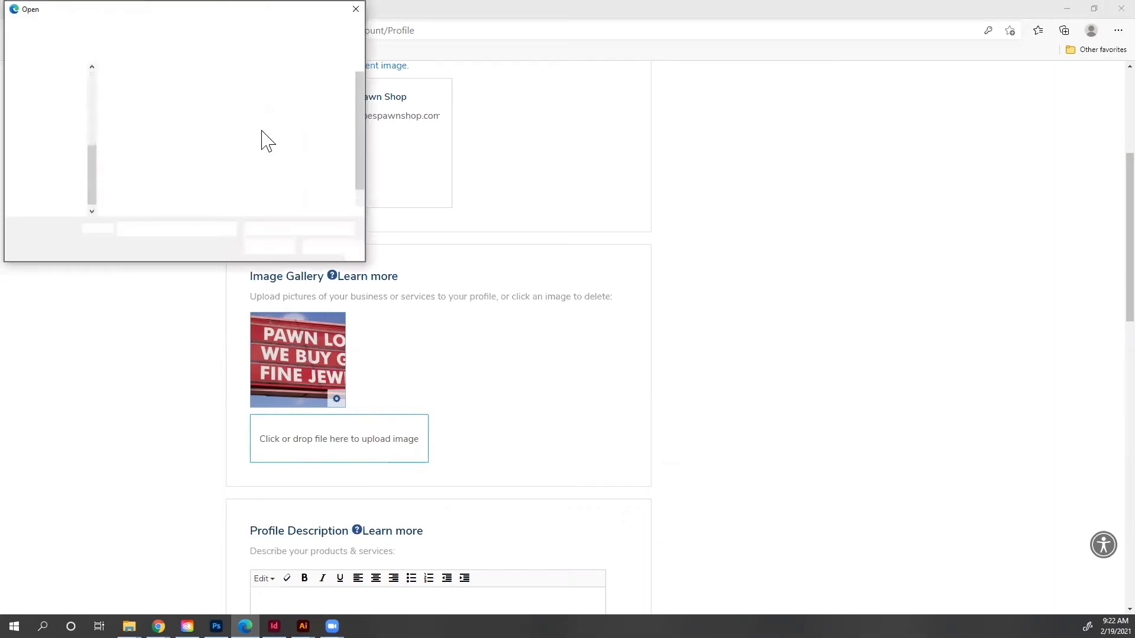
click(287, 121)
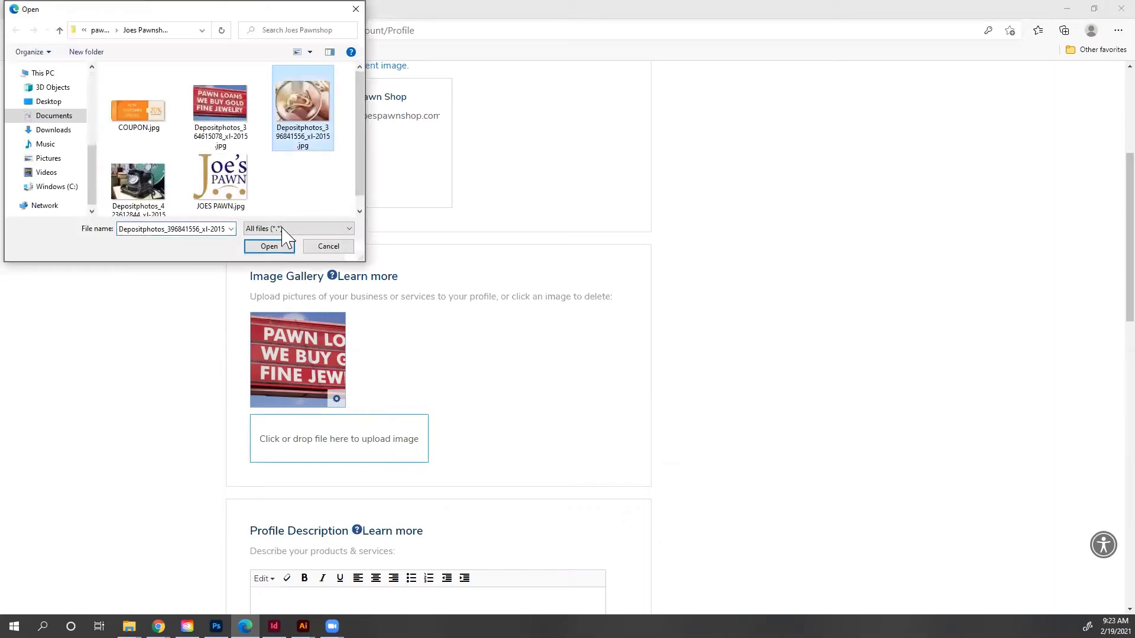
click(270, 246)
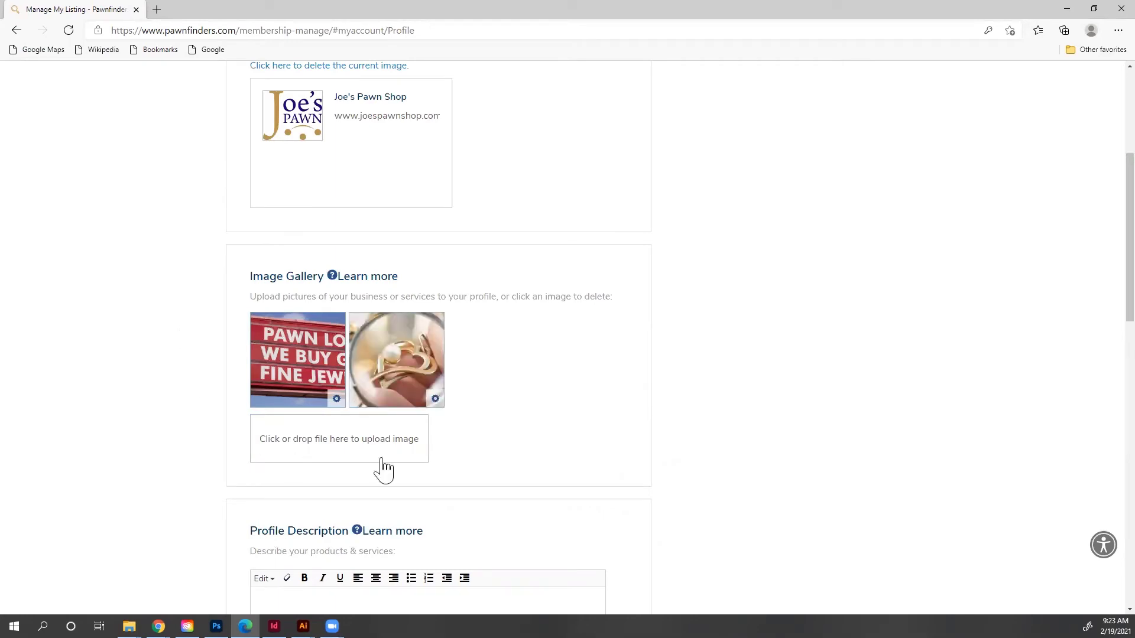
Step: Delete the gold ring photo from the image gallery
click(435, 400)
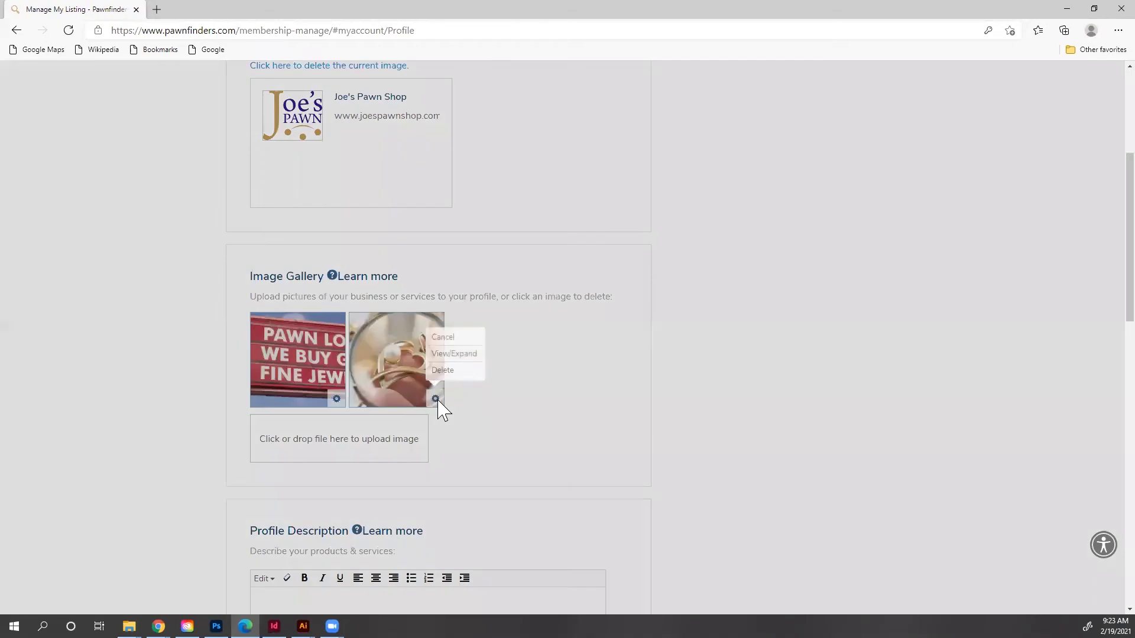
click(453, 376)
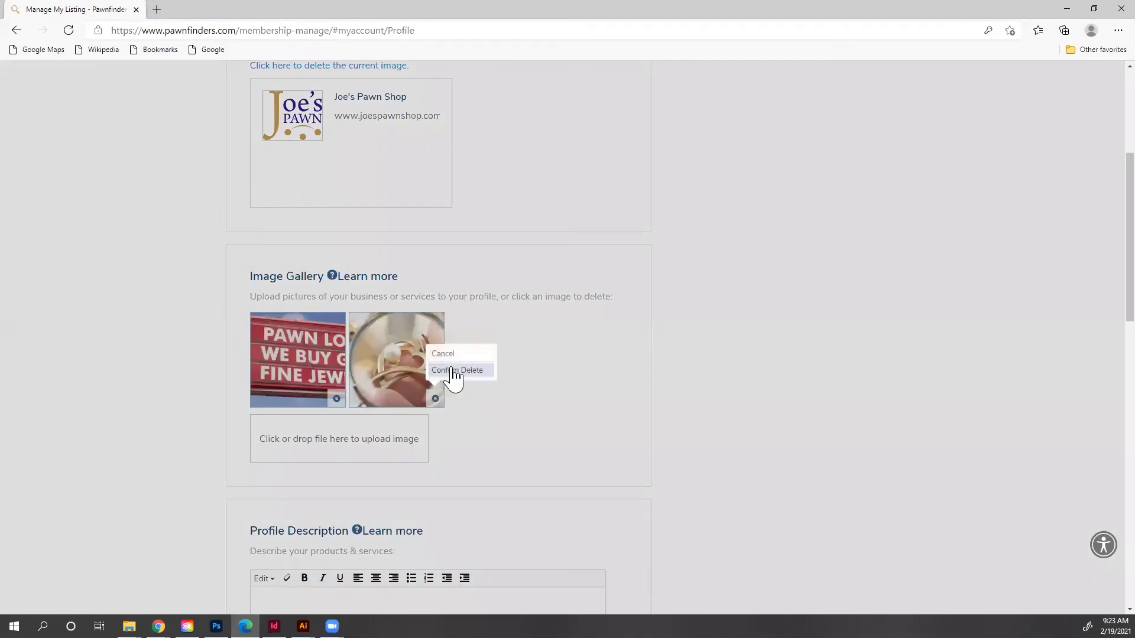
click(466, 372)
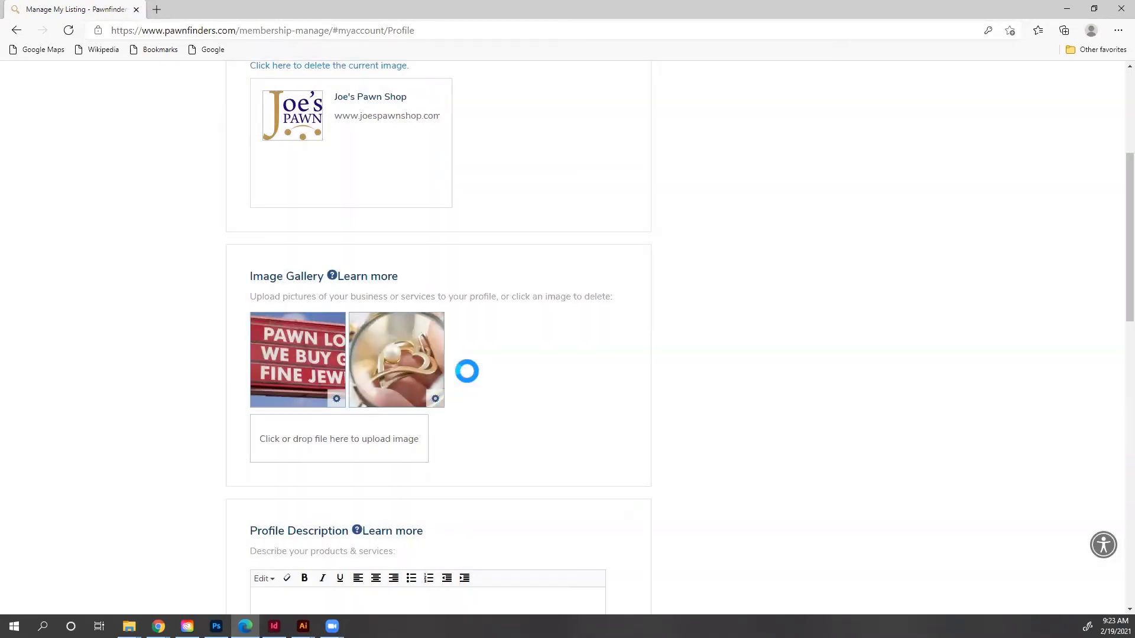
Step: Upload Depositphotos_423612844, the black rotary telephone photo, to the gallery
click(414, 447)
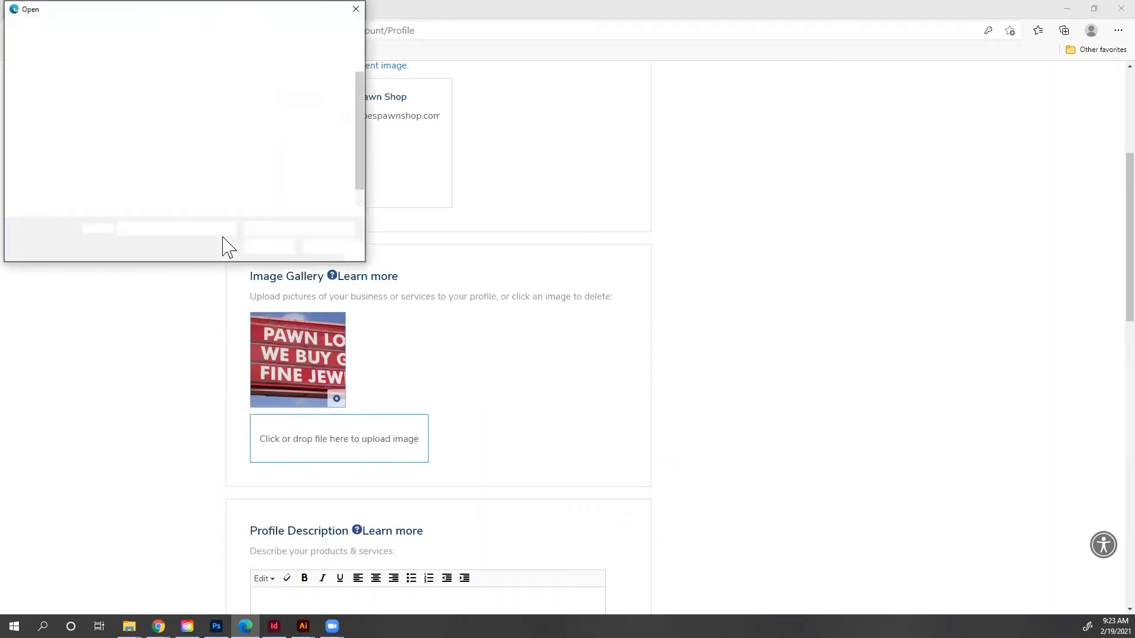
click(327, 98)
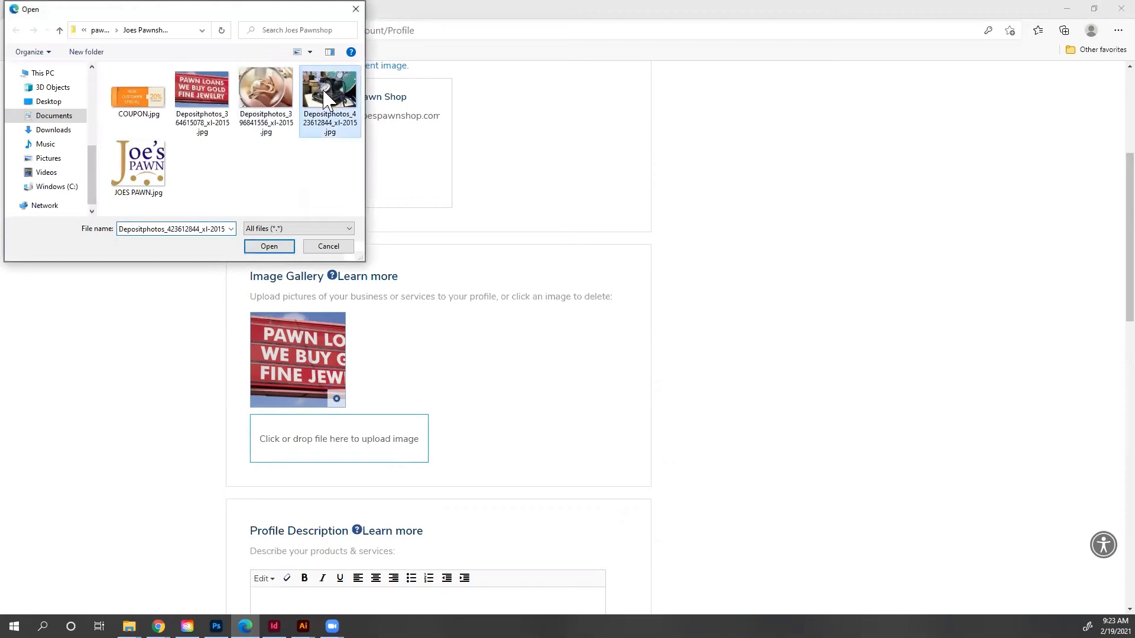
click(269, 247)
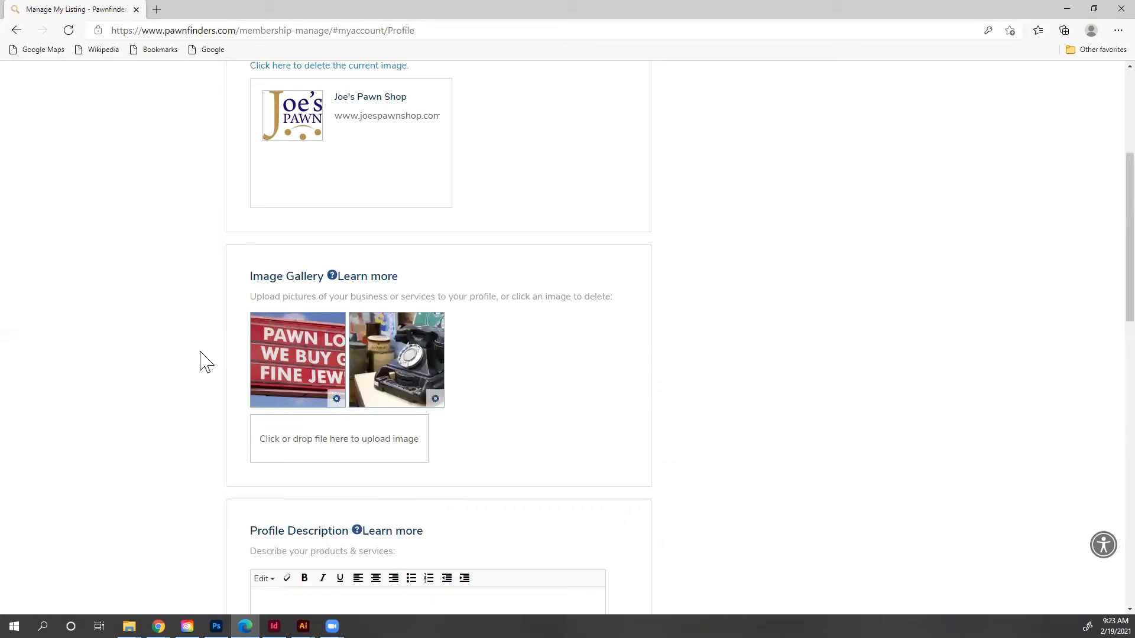
Step: Review the full Profile page, then switch to the listing's Deal section
scroll(190, 355, down, 5)
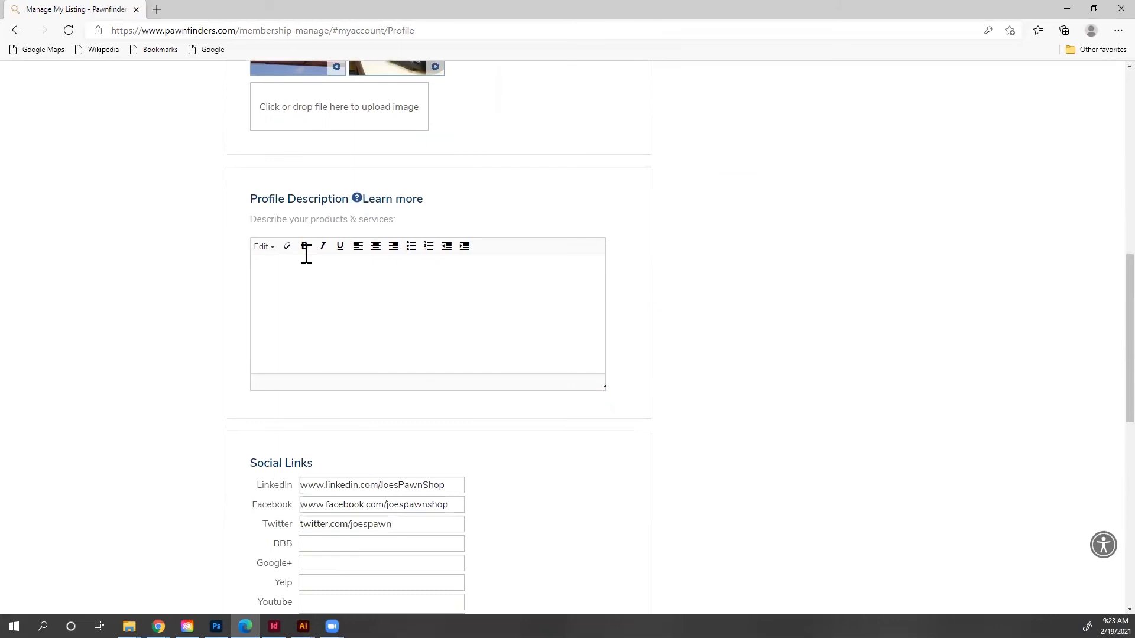
scroll(184, 361, down, 3)
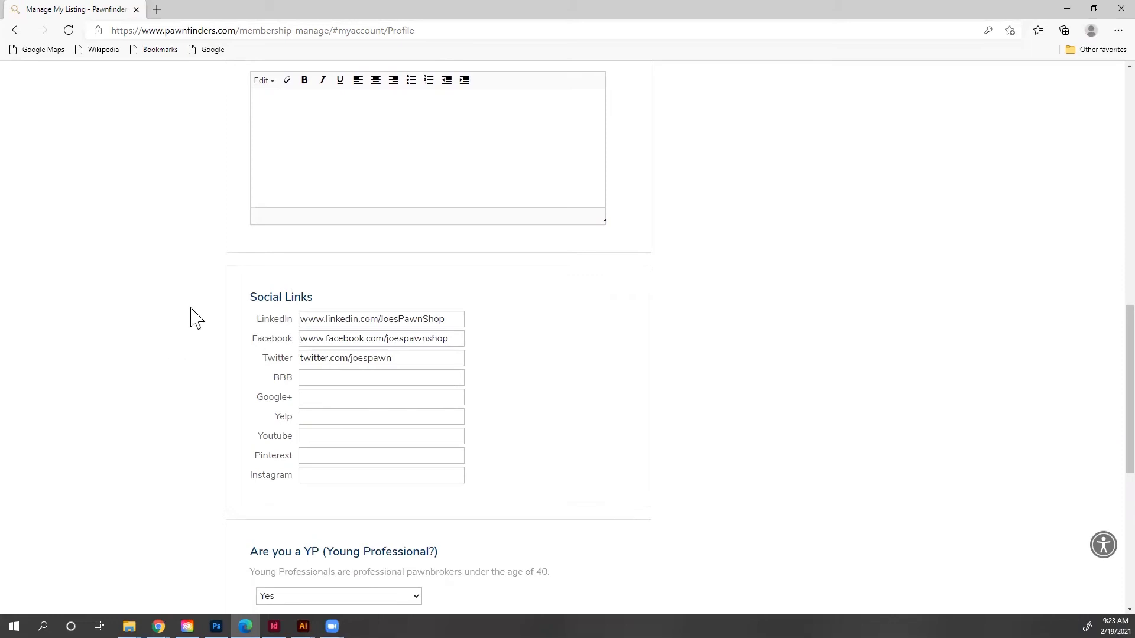
scroll(195, 319, down, 3)
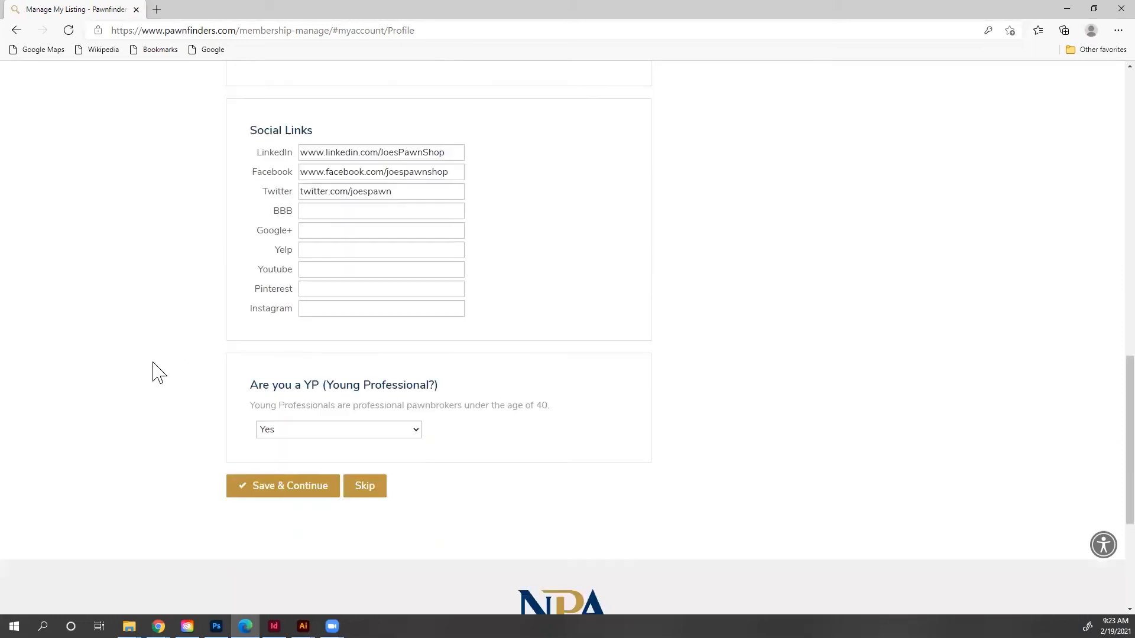
scroll(183, 369, up, 10)
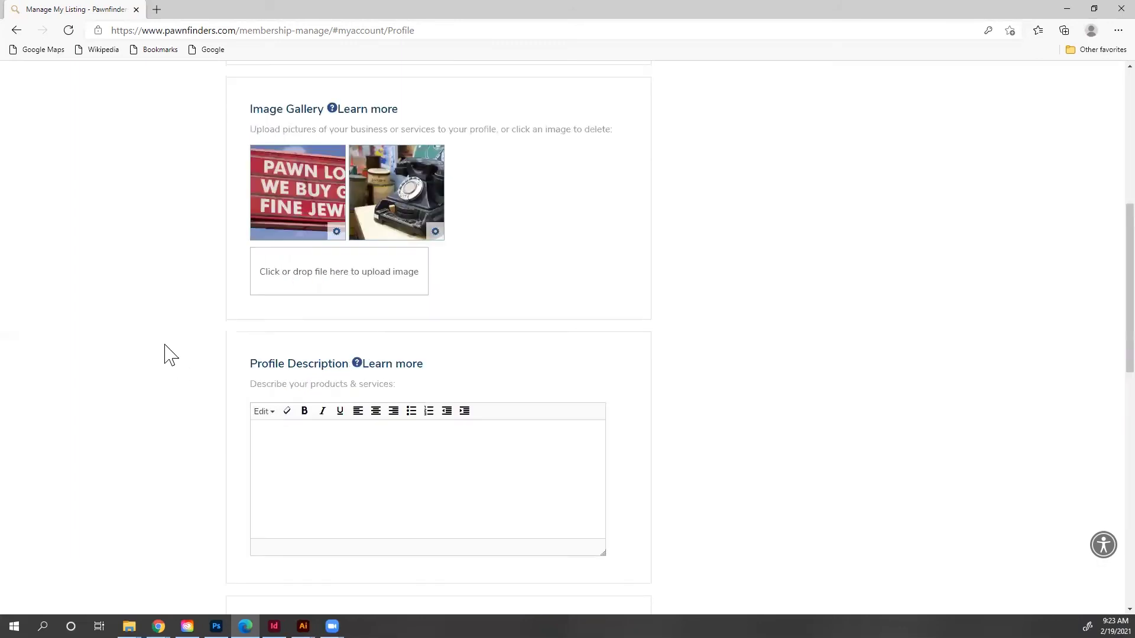
scroll(166, 355, up, 5)
click(420, 242)
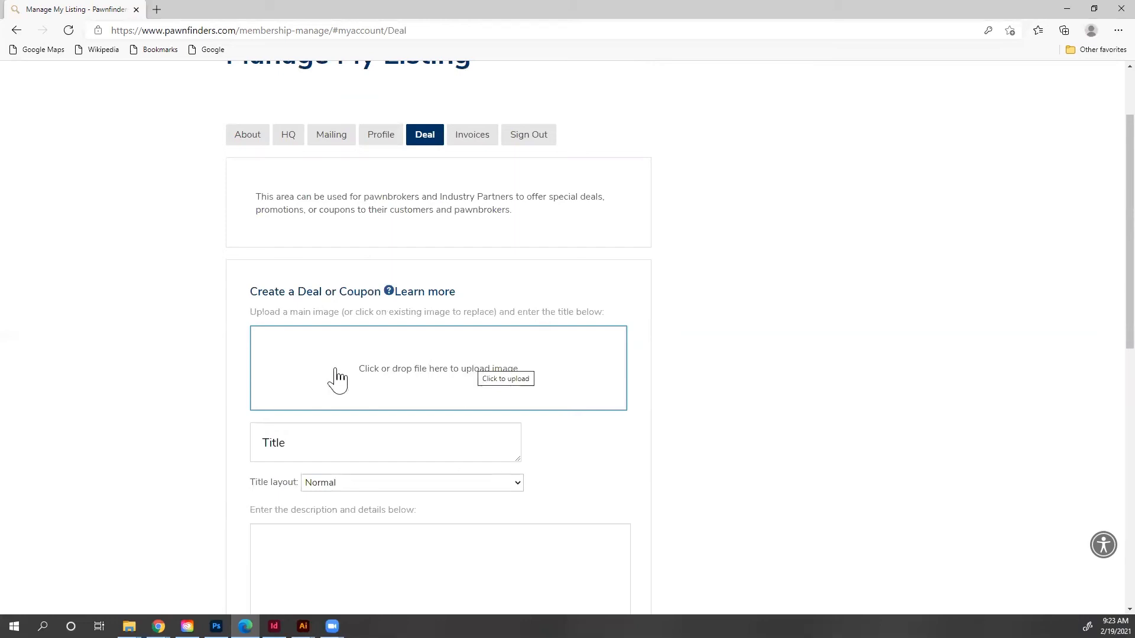
Step: Upload COUPON.jpg, the New Customer Special 20% off coupon, as the deal image
click(419, 376)
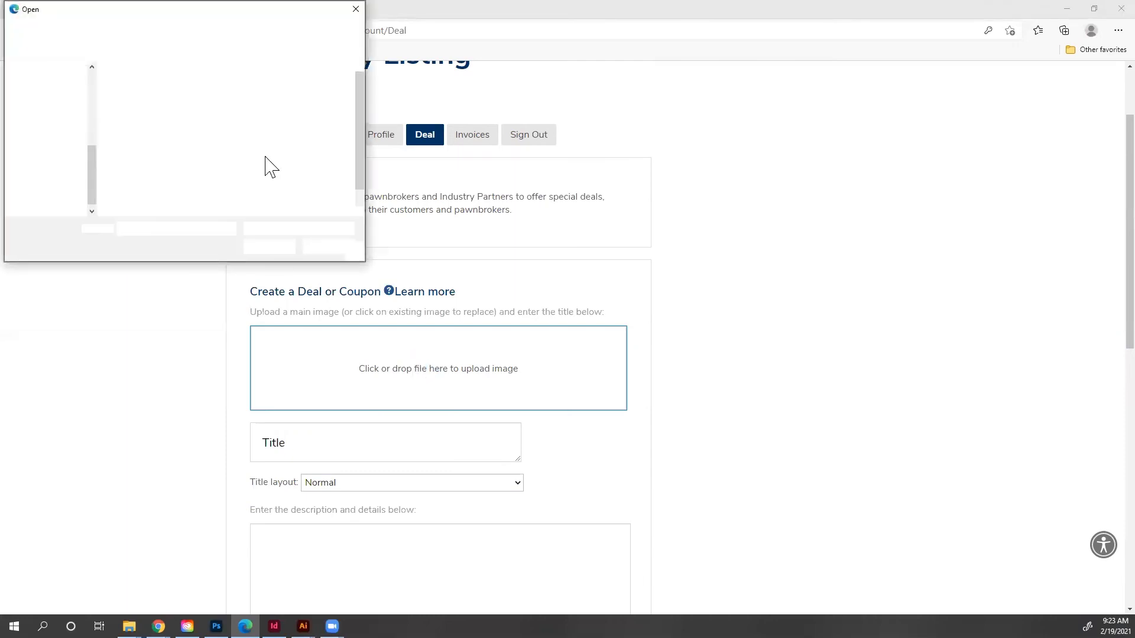
click(152, 109)
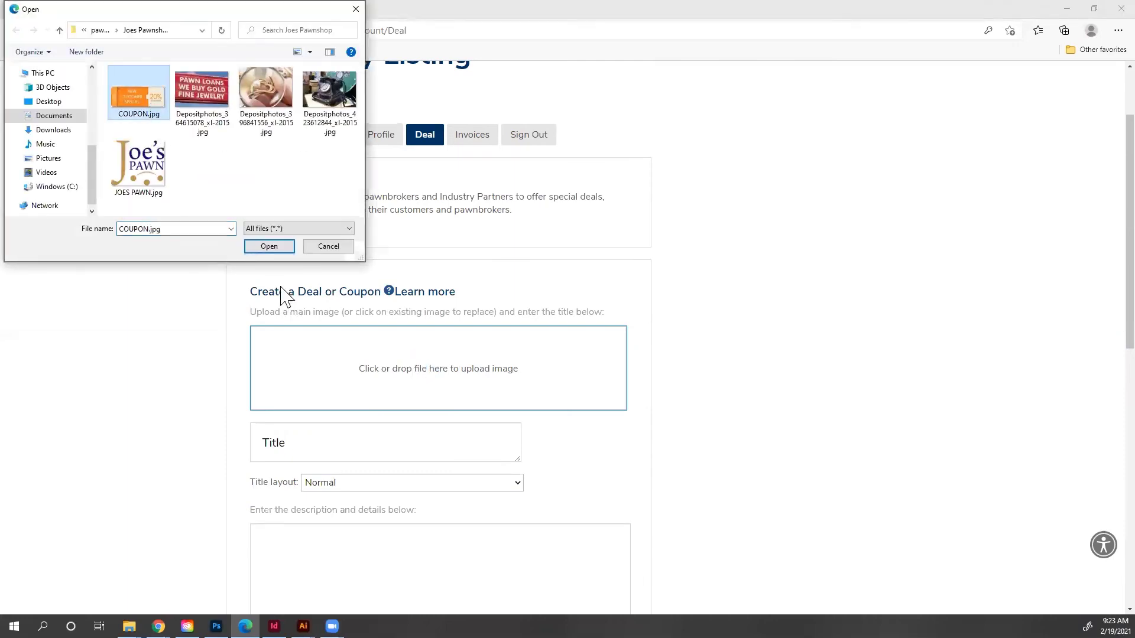
click(271, 247)
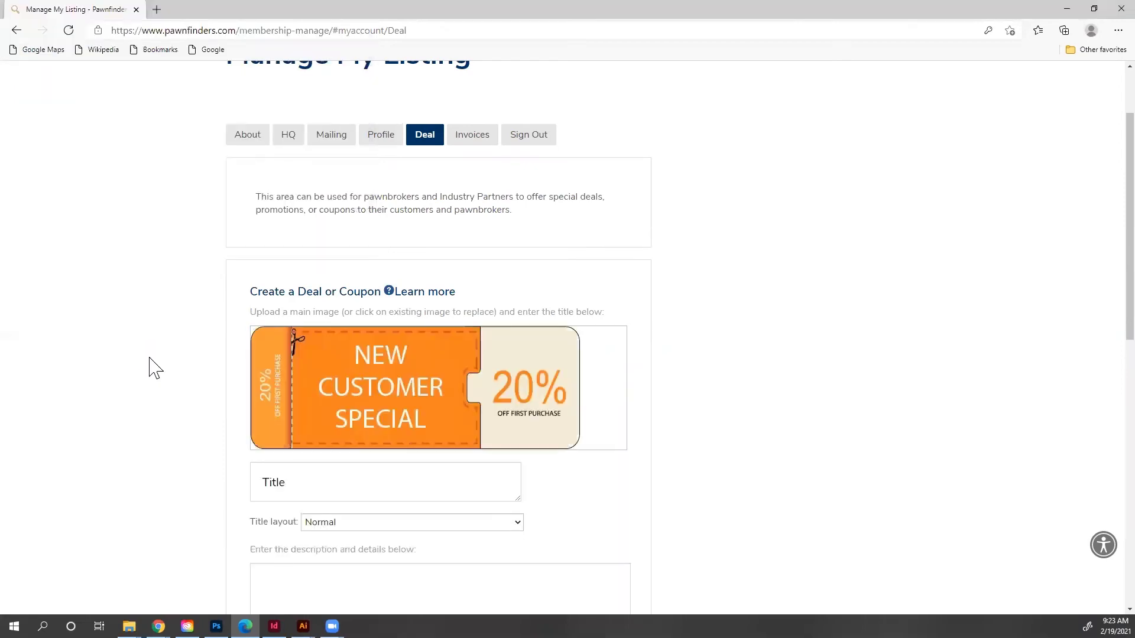
Step: Title the deal '20% off coupon' and describe it as '20% off for new customers only'
click(292, 481)
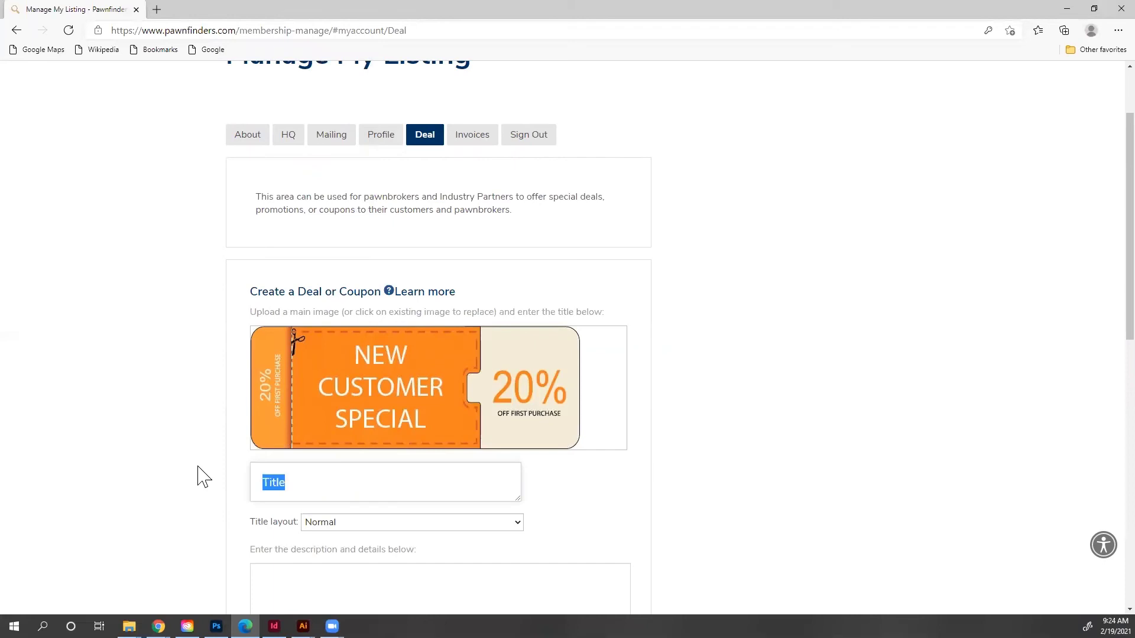
text(20)
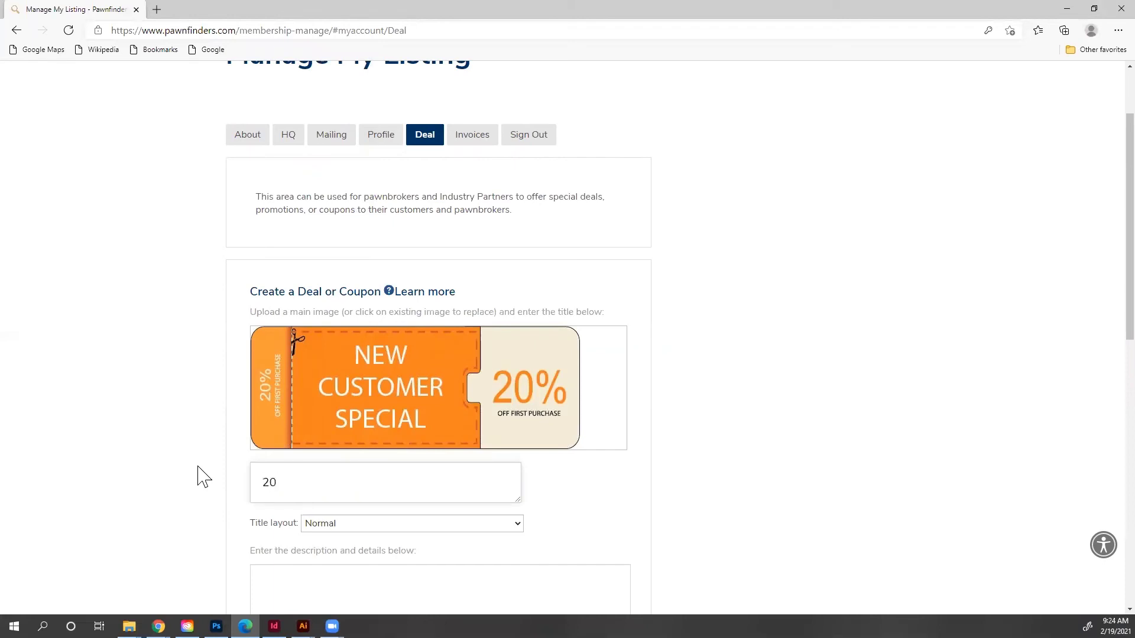
text(% off coupon)
click(314, 593)
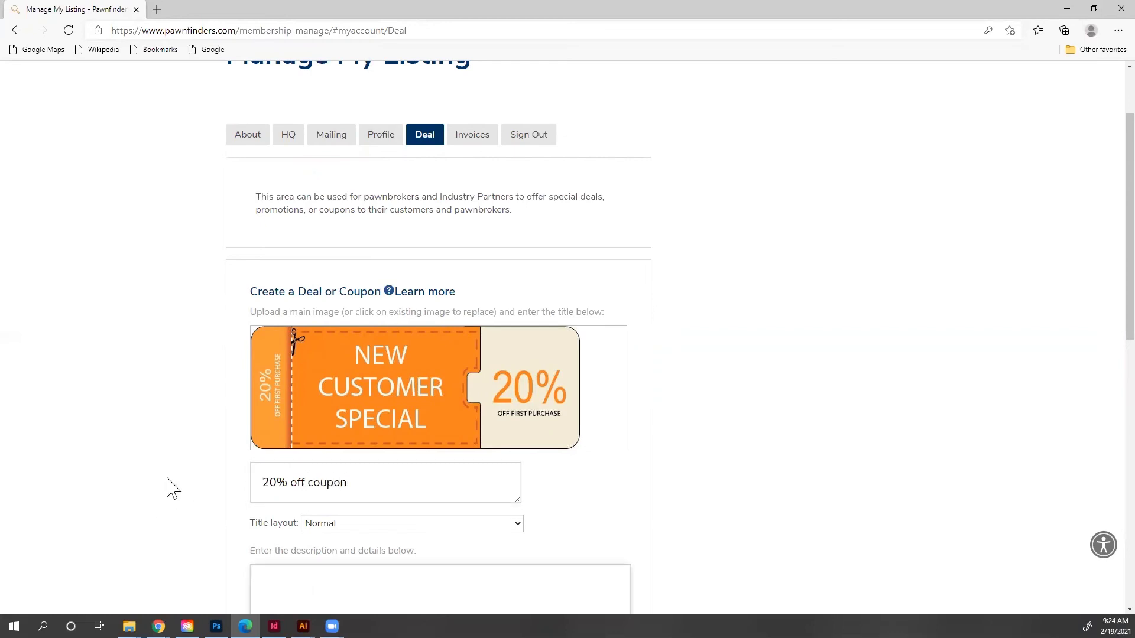
scroll(175, 482, down, 1)
scroll(178, 481, down, 1)
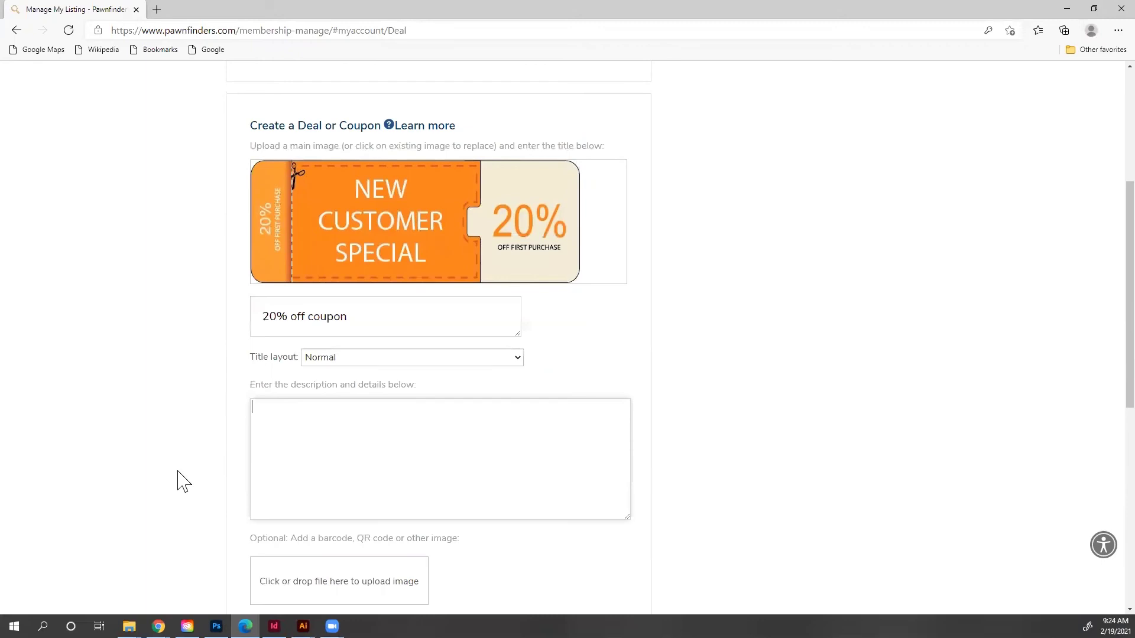
text(@)
key(BackSpace)
key(BackSpace)
text(20% off for new customers only)
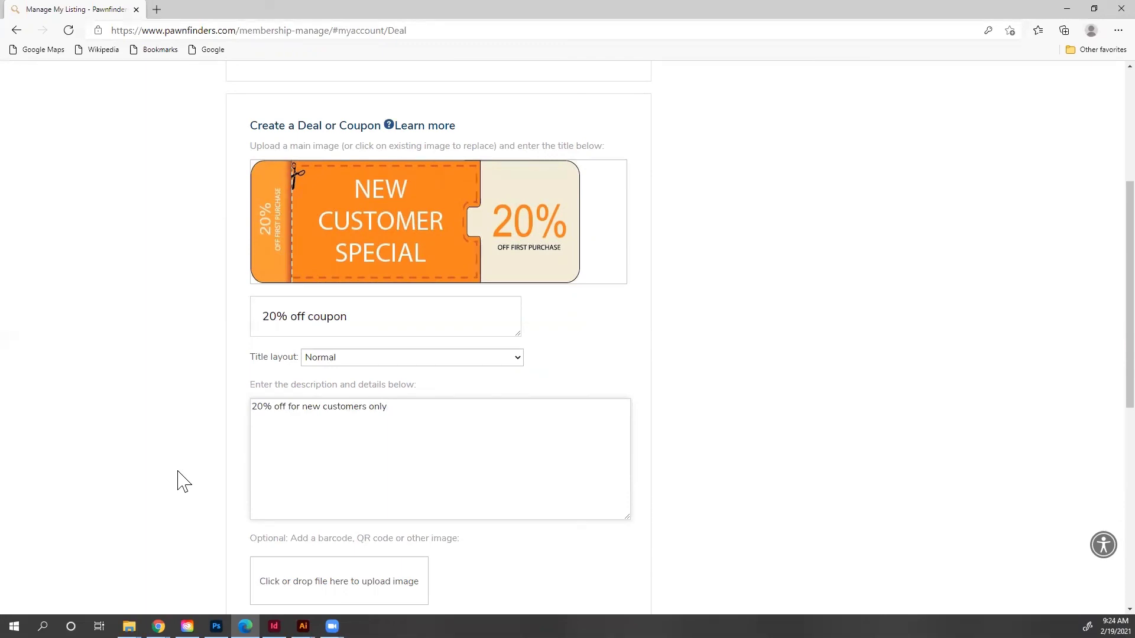
scroll(173, 478, up, 4)
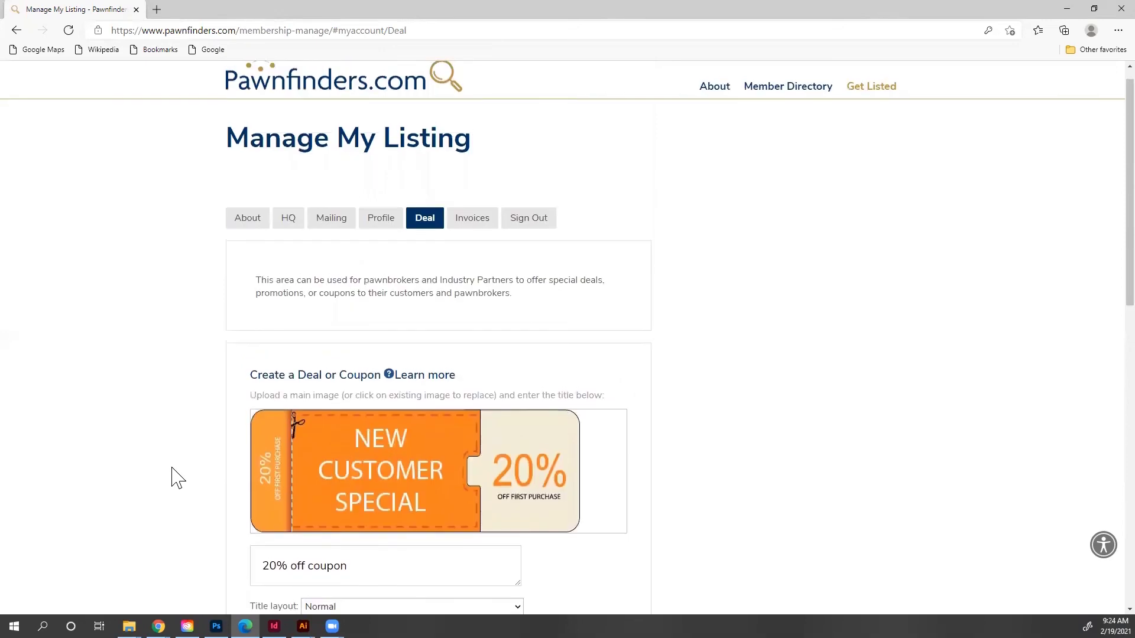